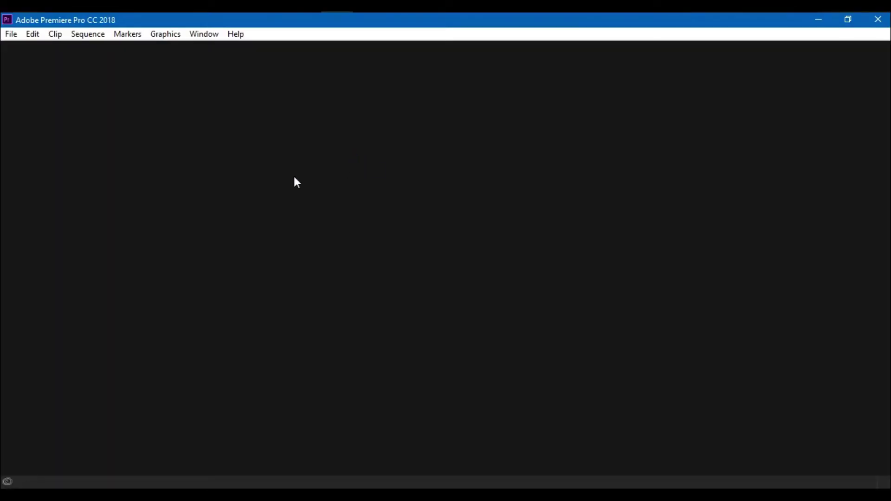
Open the How I Edit My Videos! project and add DSC_2191 from the SD card's DCIM/101NC1V1 folder in File Explorer to the empty timeline.
left_click(379, 156)
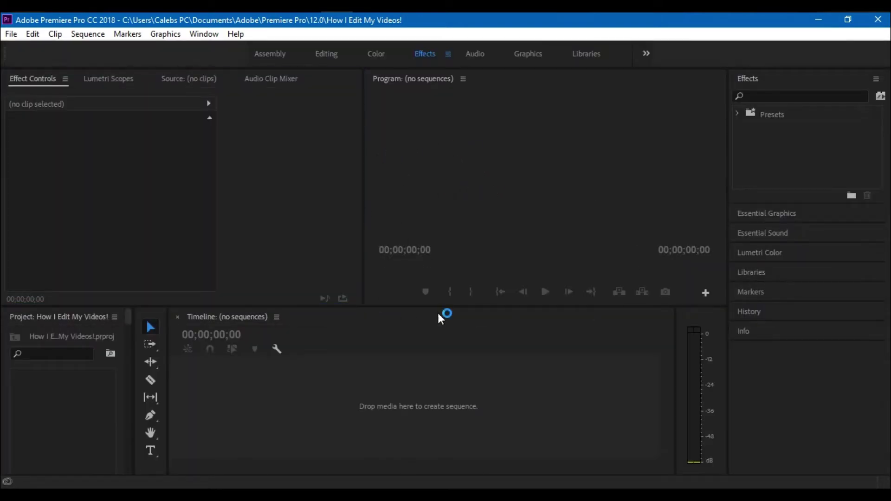
key("alt+Tab")
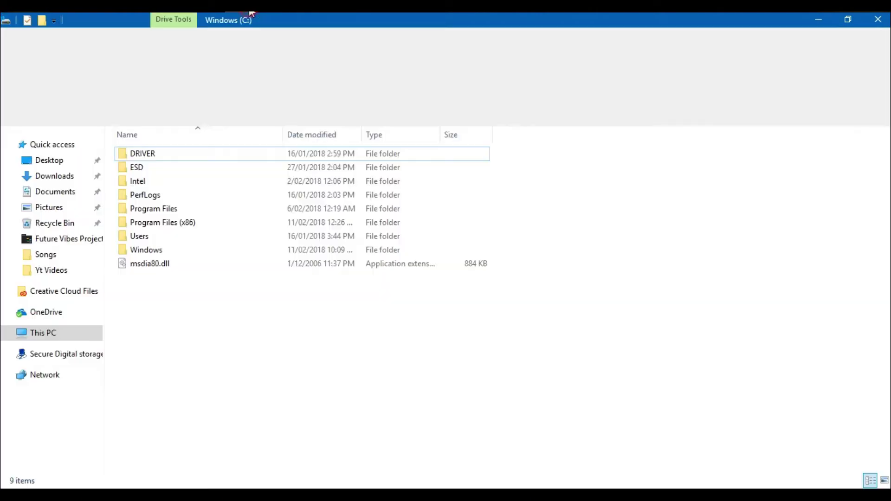
left_click(46, 356)
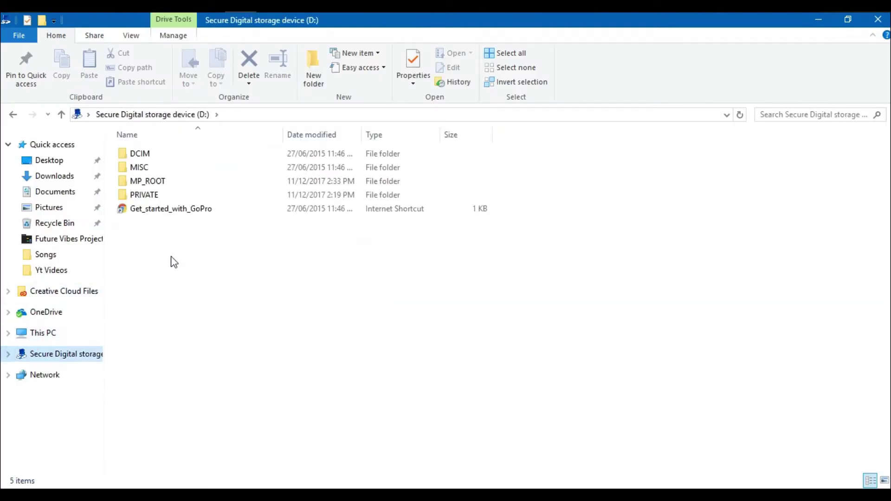
double_click(163, 154)
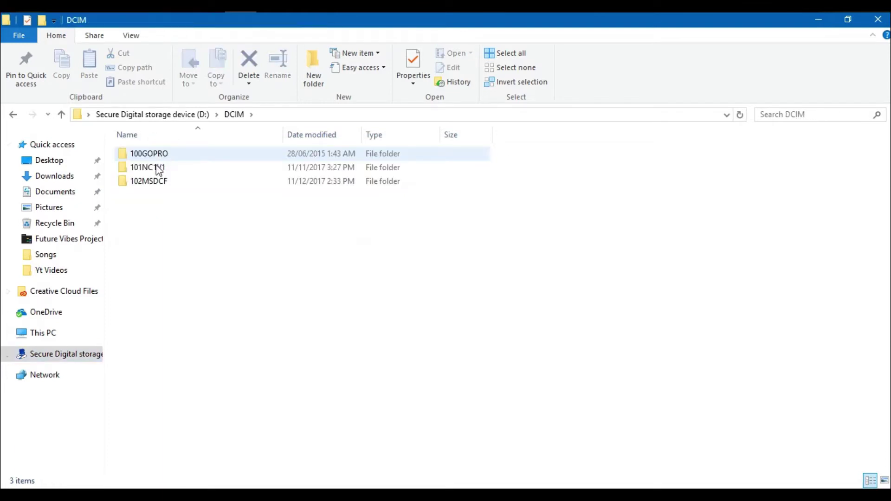
double_click(153, 168)
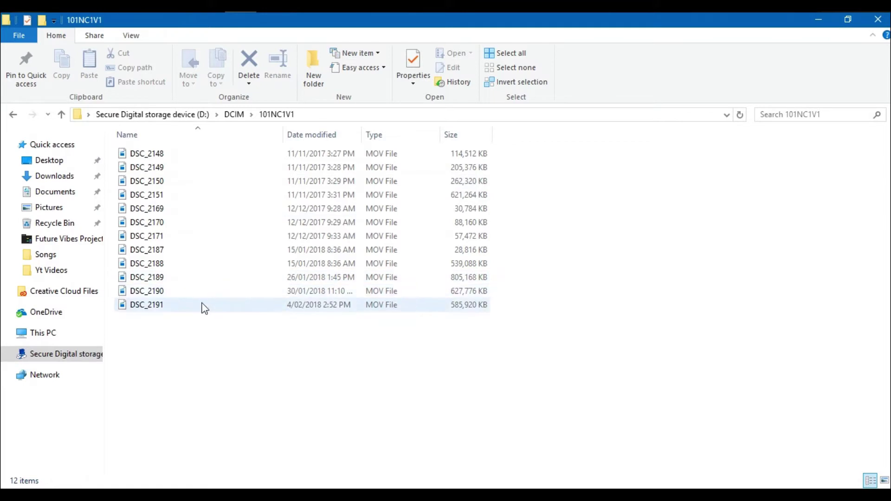
left_click_drag(157, 306, 247, 402)
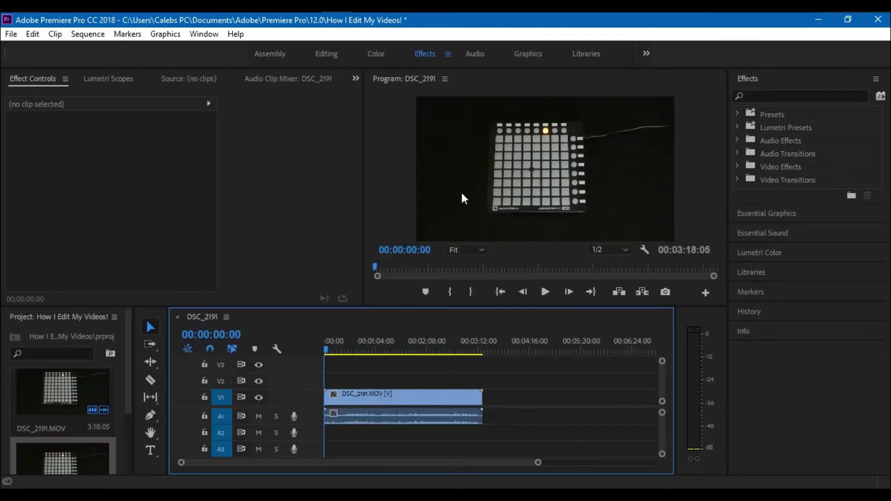
Unlink the DSC_2191 clip's audio from its video and cut the original audio from track A1.
left_click_drag(330, 353, 379, 347)
left_click(329, 349)
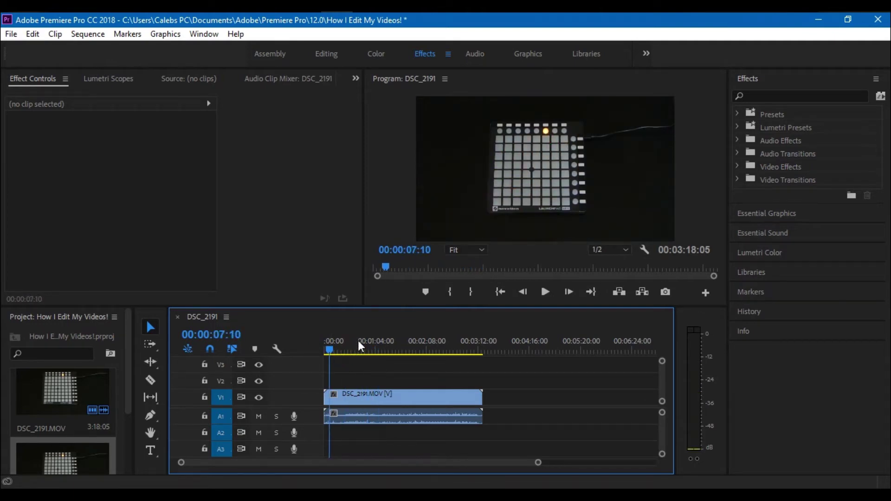
left_click_drag(333, 351, 318, 351)
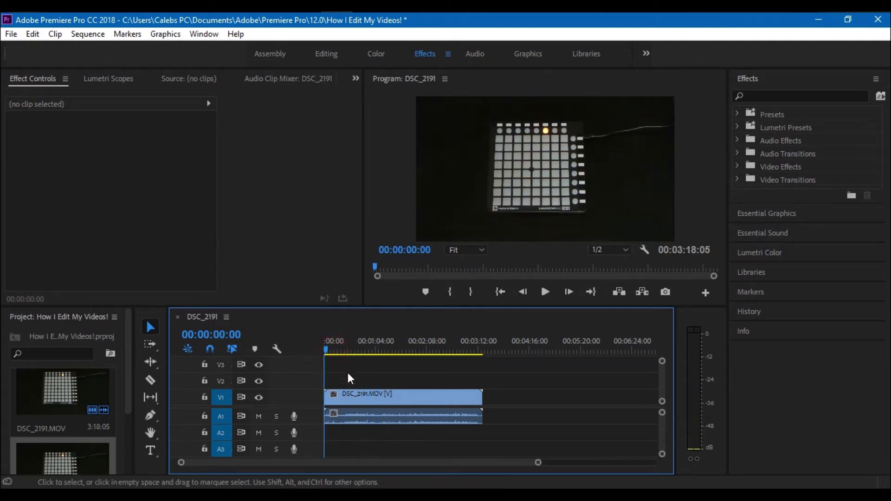
left_click(363, 395)
right_click(361, 393)
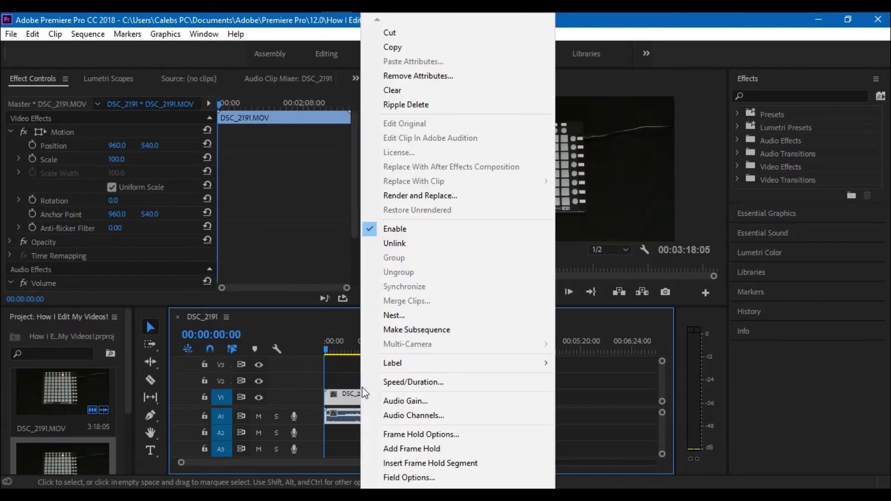
left_click(393, 249)
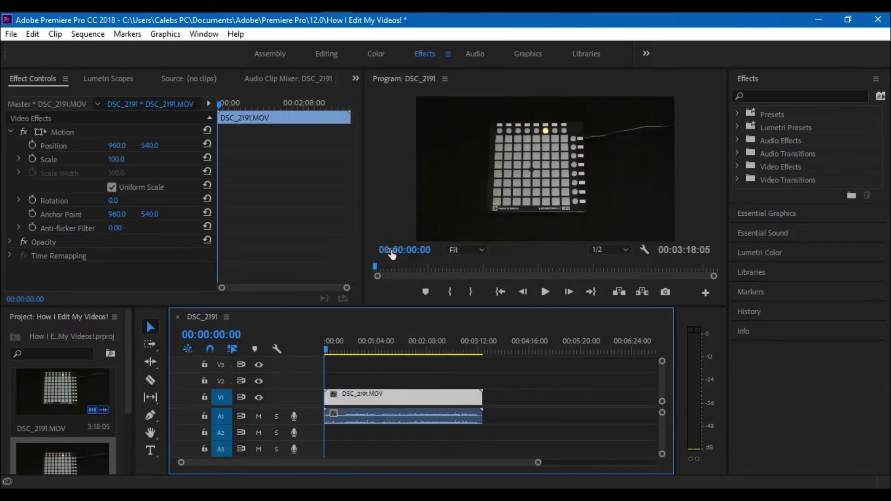
left_click(358, 413)
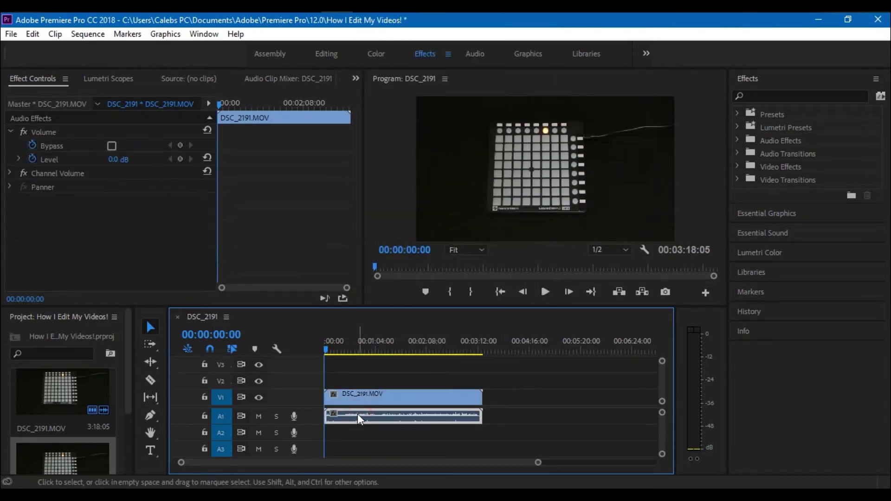
right_click(355, 411)
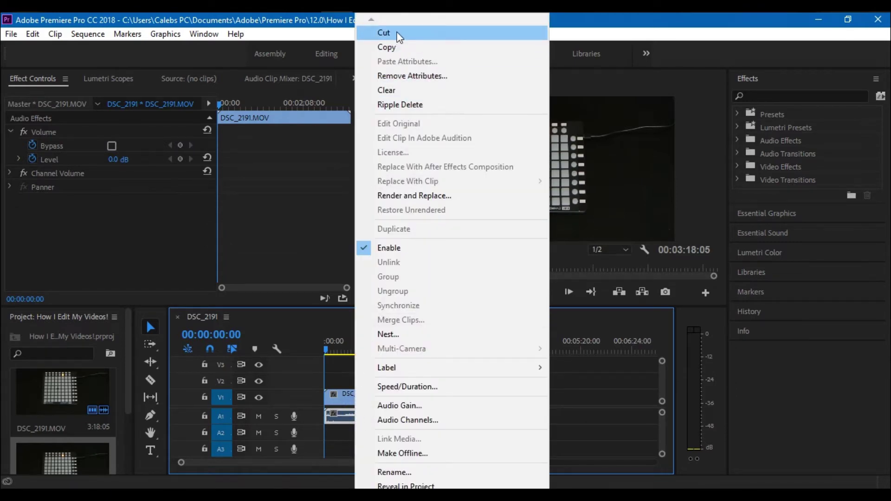
left_click(385, 33)
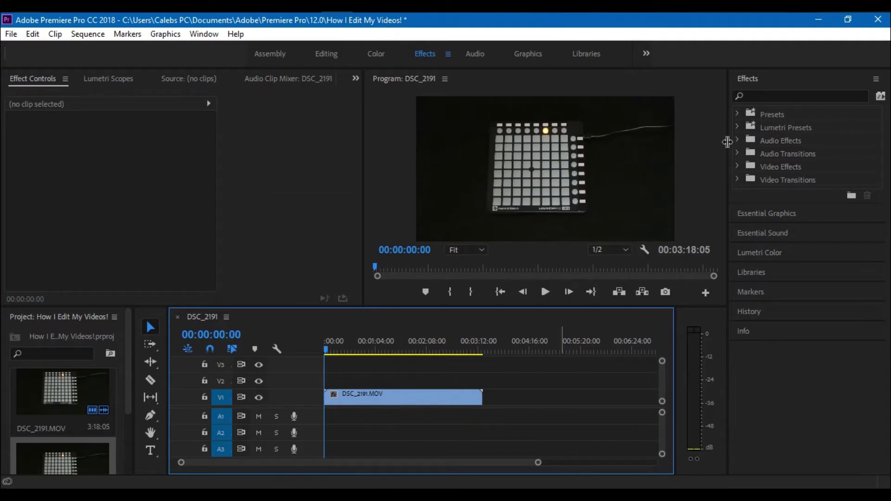
Find the Brightness & Contrast video effect and apply it to the DSC_2191 clip on track V1.
left_click(755, 94)
type("brigh")
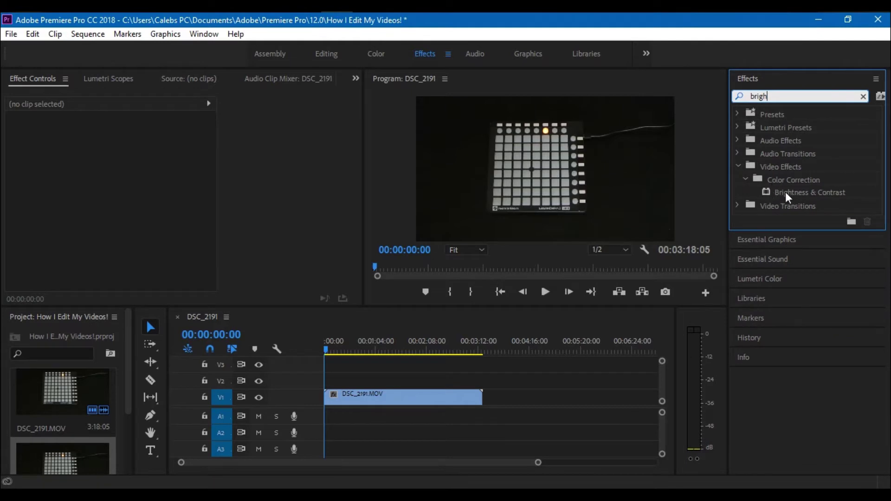
left_click_drag(789, 193, 765, 195)
left_click_drag(462, 331, 420, 409)
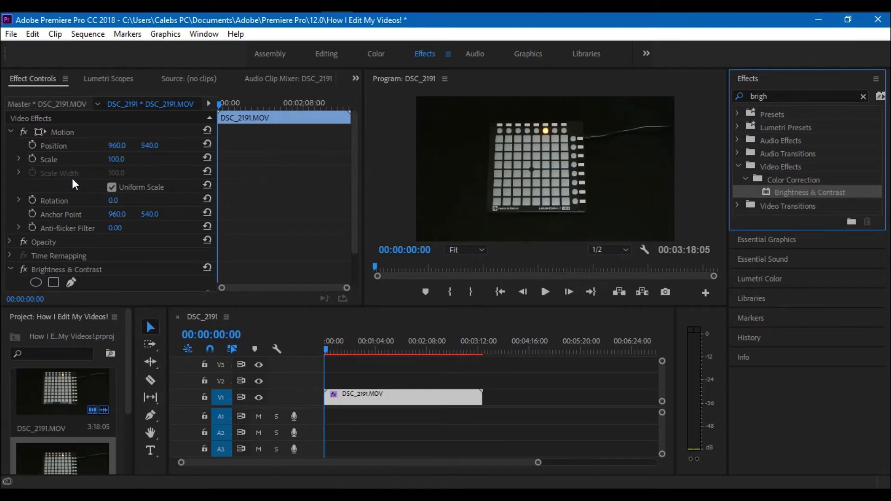
Set the clip's Brightness to -20 and Contrast to 24, checking the picture with pads lit, and return the playhead to the start.
scroll(73, 179, "down", 2)
mouse_move(115, 259)
left_mouse_down()
mouse_move(106, 259)
mouse_move(126, 263)
left_mouse_up()
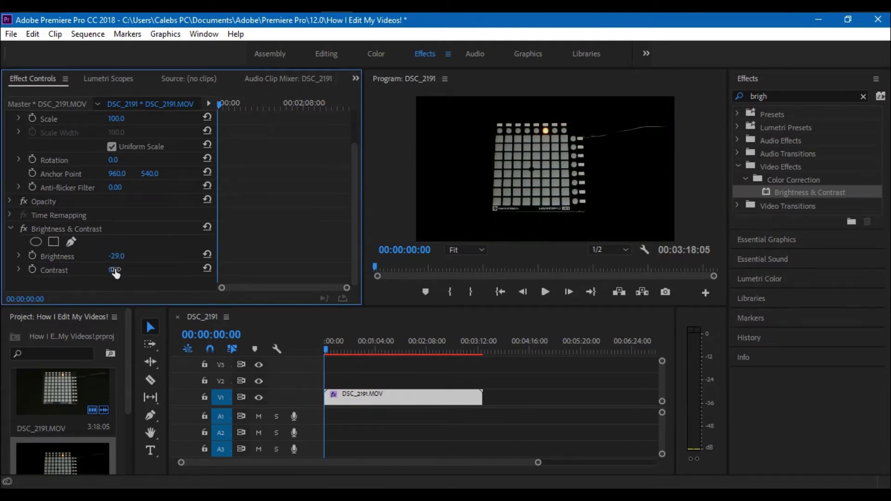
left_click(324, 348)
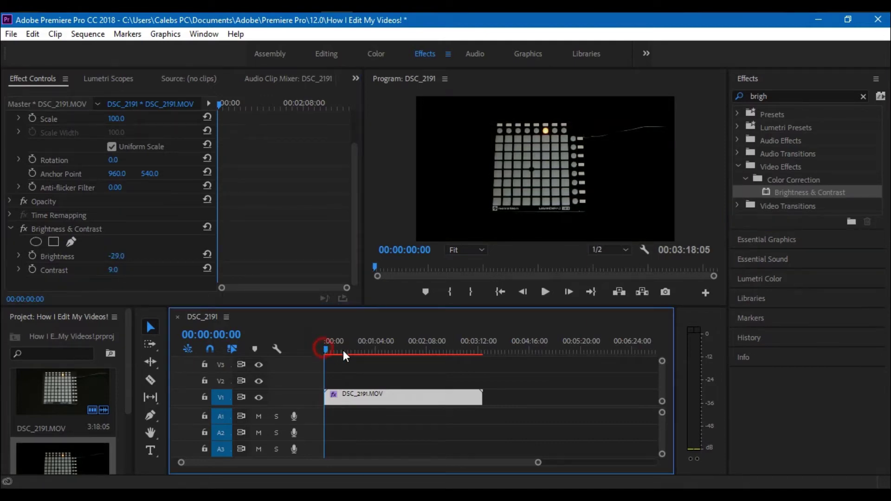
left_click_drag(346, 350, 357, 349)
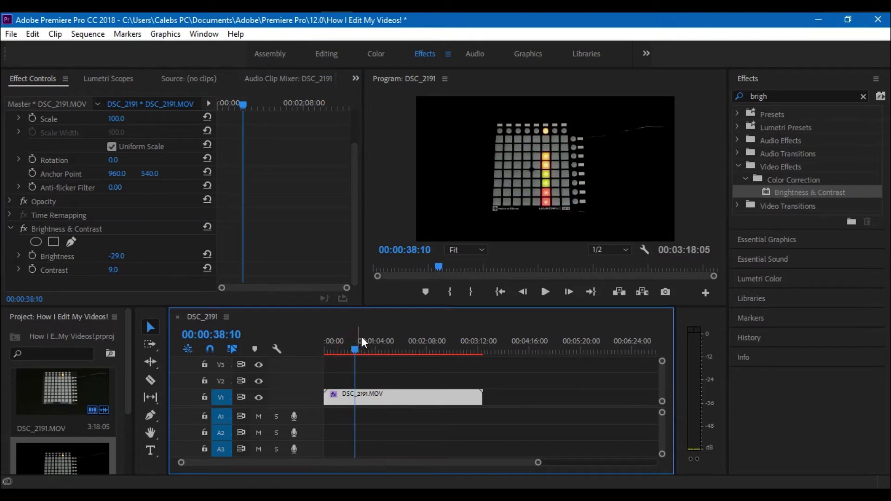
left_click_drag(114, 271, 118, 270)
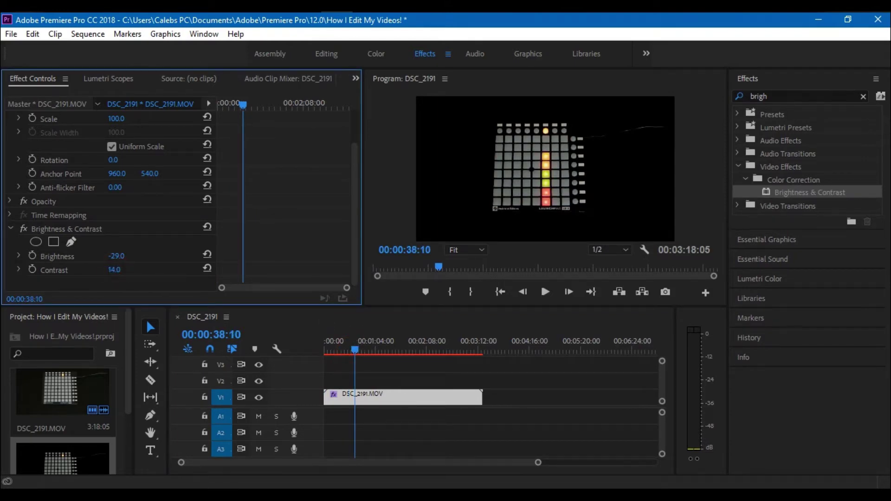
left_click_drag(116, 256, 277, 252)
left_click_drag(355, 349, 322, 358)
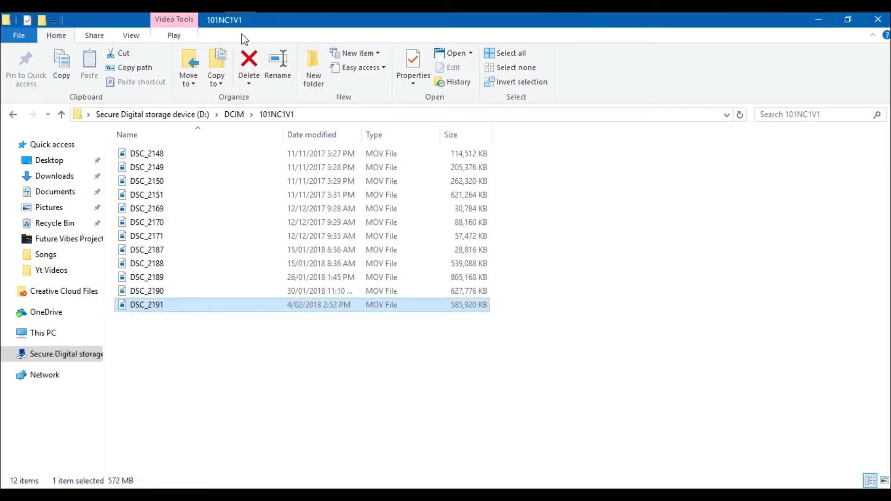
Add Careless Whisper (YeahRight! Remix) from the Documents/Songs folder in File Explorer to the start of track A1.
left_click(47, 196)
left_click(135, 210)
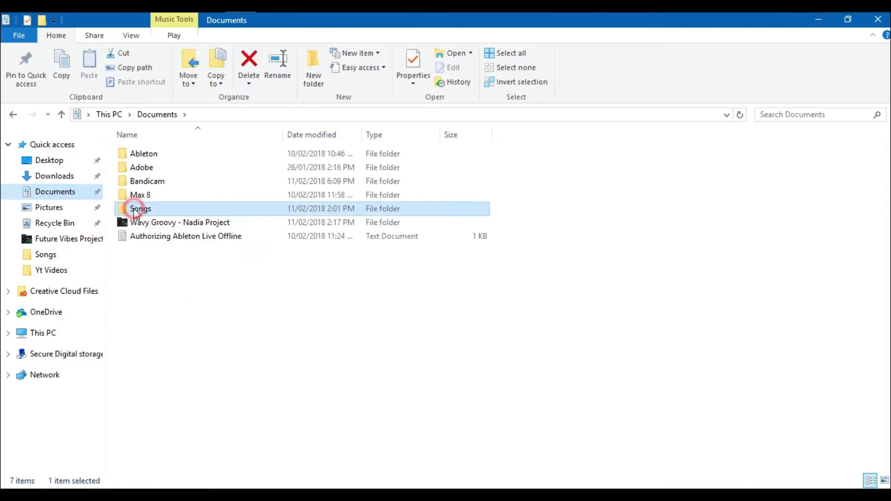
double_click(134, 209)
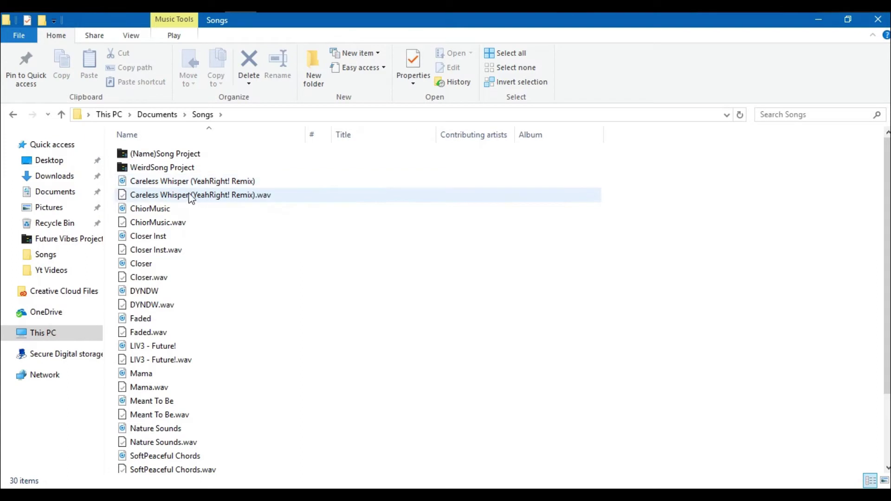
left_click_drag(168, 183, 332, 418)
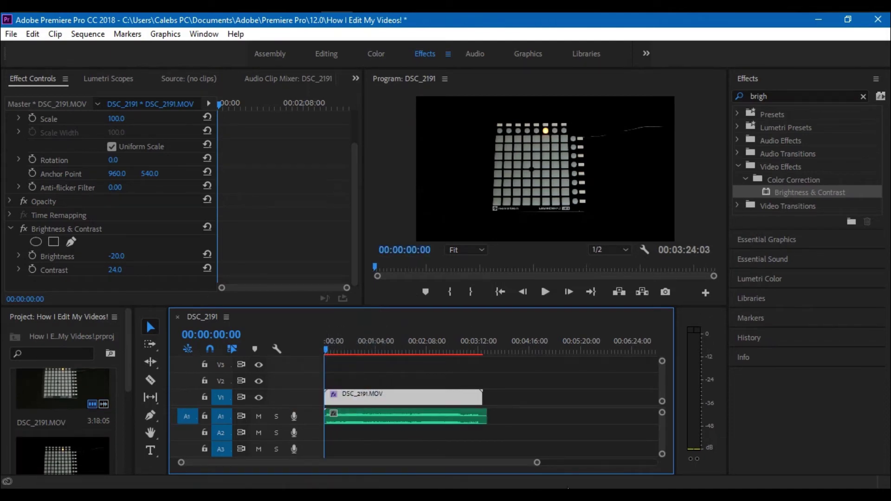
Play the opening seconds of the sequence to compare the song with the first pad lights.
left_click_drag(537, 463, 471, 471)
left_click(540, 295)
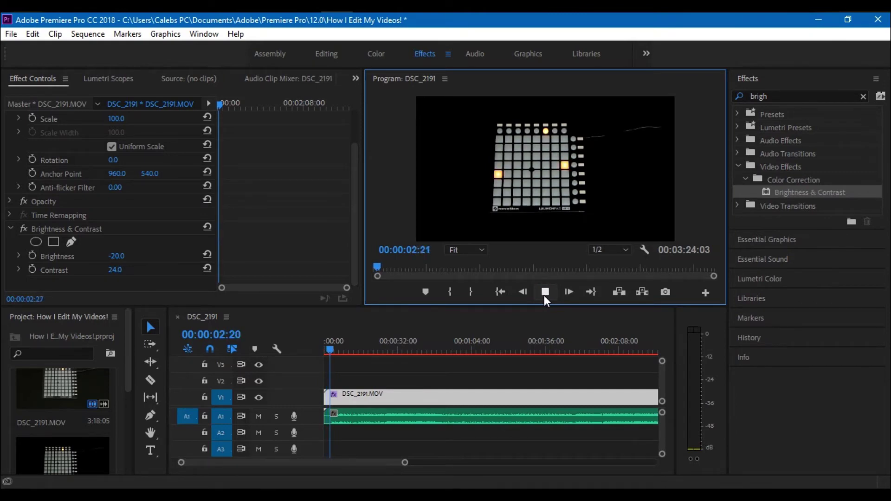
left_click(544, 292)
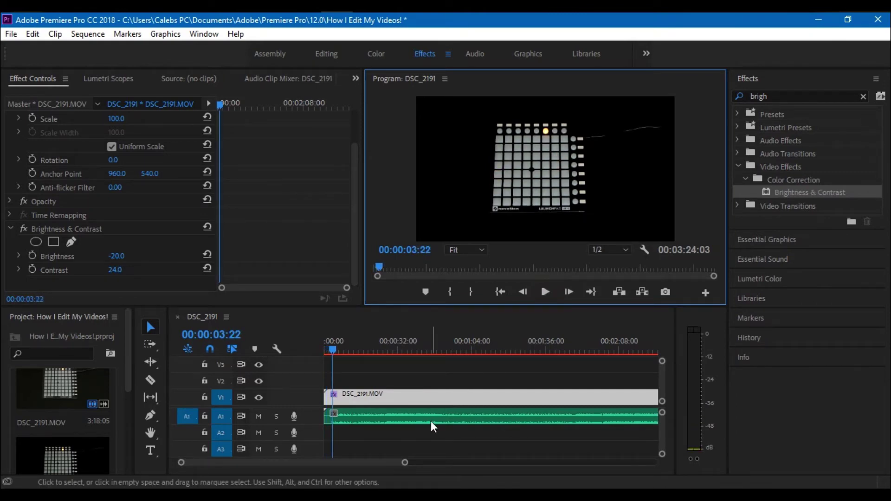
Trim about one second off the song's start and shift it earlier so its first sound matches the first lit pads at 00:00:02:25.
left_click_drag(407, 464, 320, 462)
mouse_move(347, 355)
left_mouse_down()
mouse_move(325, 358)
mouse_move(343, 358)
left_mouse_up()
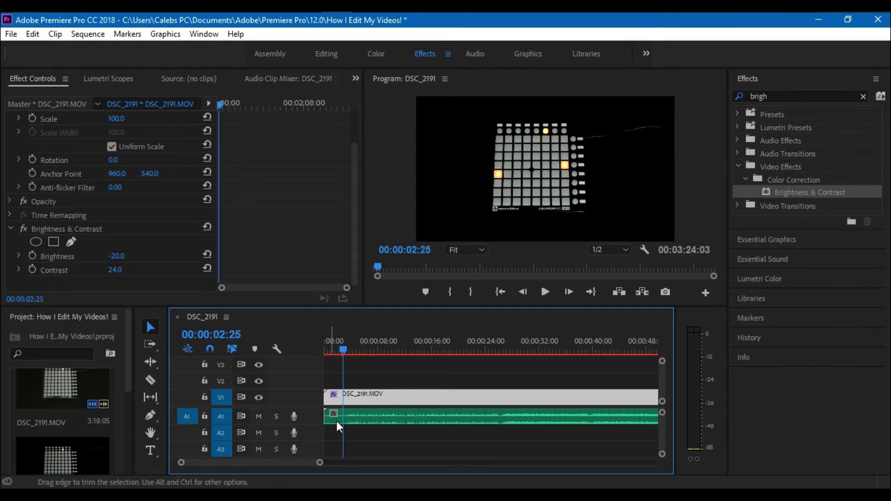
left_click_drag(329, 419, 336, 420)
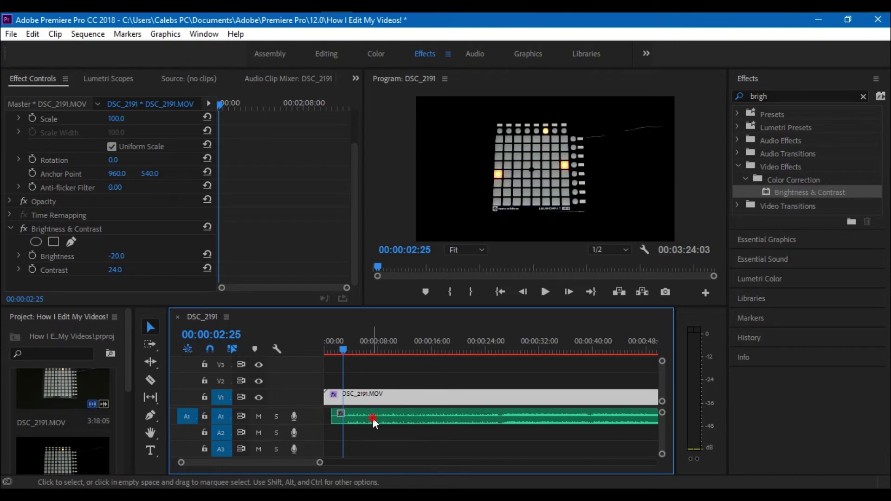
key("ctrl+z")
left_click(368, 419)
left_click_drag(319, 462, 270, 472)
left_click_drag(450, 417, 466, 416)
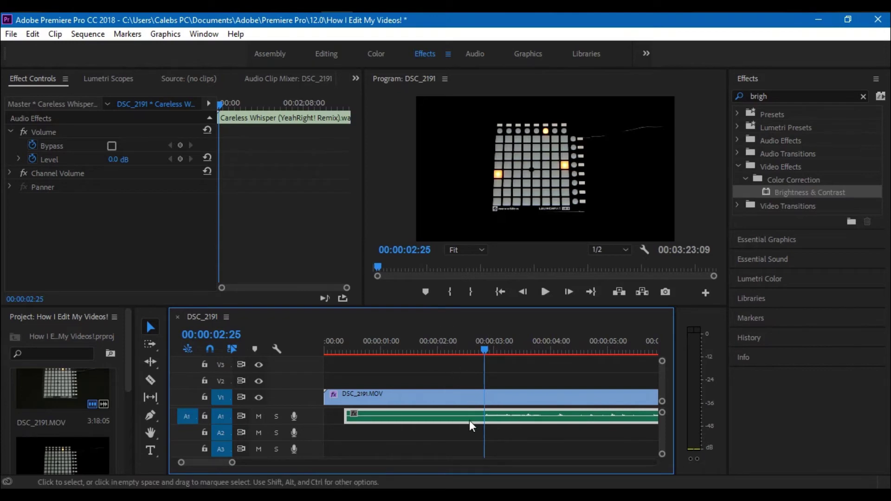
Play the sequence near the start and around 00:01:04 to check the song's sync, and return the playhead to the start.
left_click_drag(232, 462, 469, 462)
left_click(547, 294)
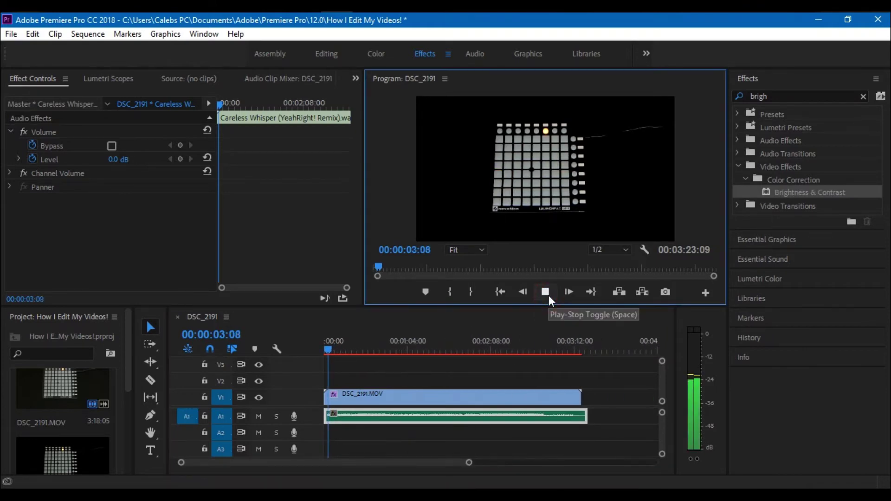
left_click(546, 291)
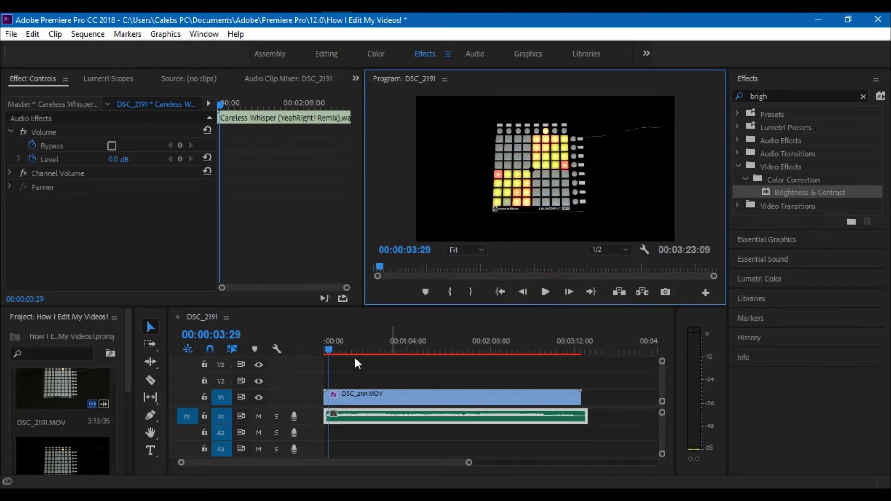
left_click_drag(329, 347, 407, 349)
left_click(545, 290)
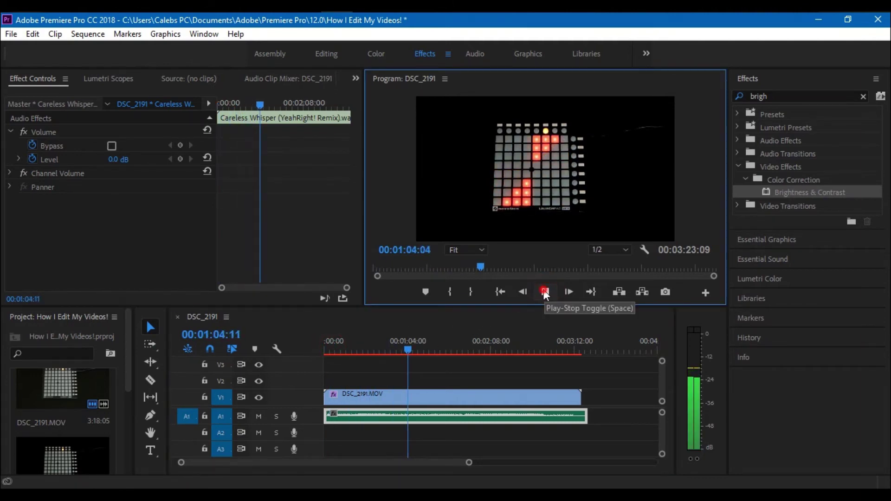
left_click(544, 290)
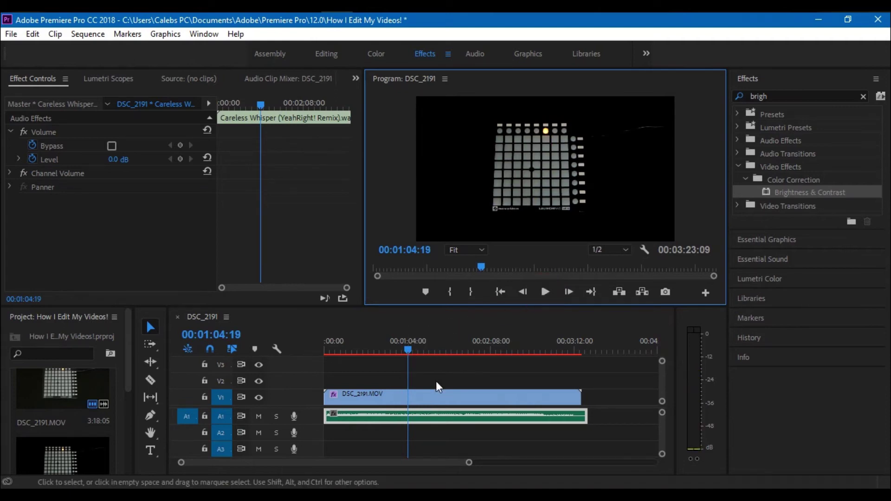
left_click(408, 352)
key("Home")
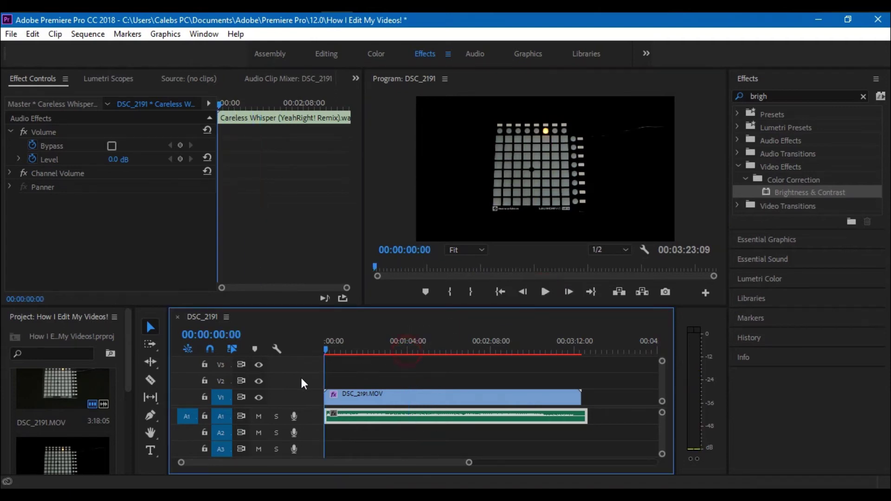
Find the Cross Dissolve video transition and add it to both the start and the end of the DSC_2191.MOV clip on V1.
left_click_drag(468, 462, 314, 463)
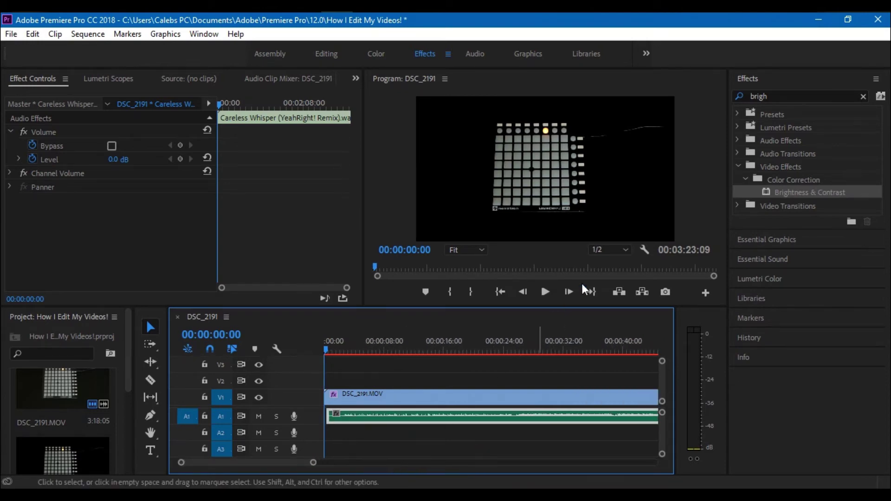
left_click(793, 98)
key("BackSpace")
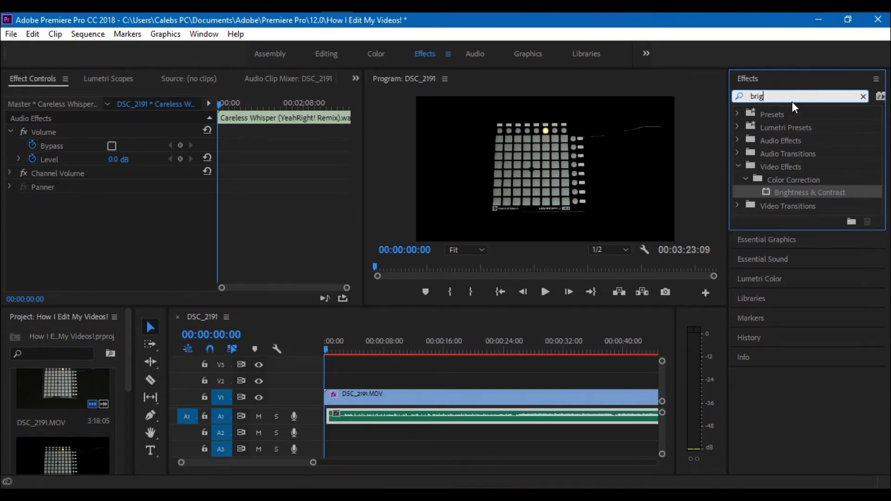
key("BackSpace")
key("BackSpace")
key("BackSpace")
key("BackSpace")
type("cross")
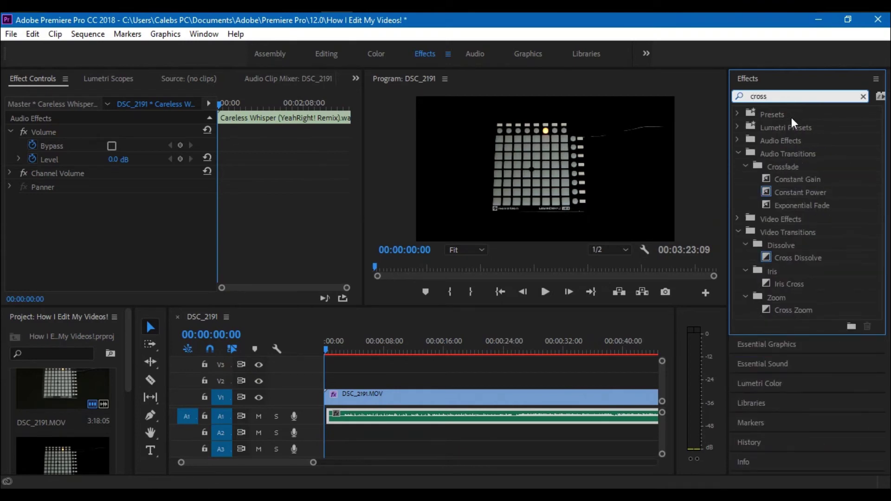
left_click(792, 257)
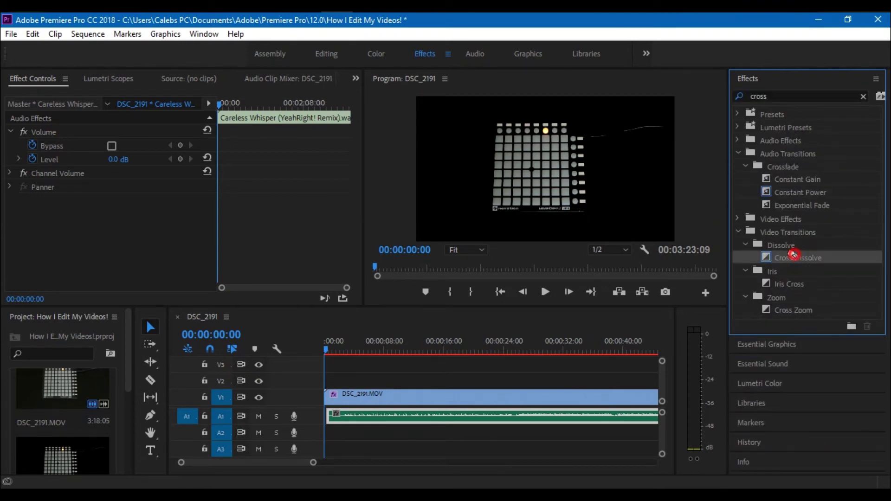
left_click_drag(500, 346, 334, 400)
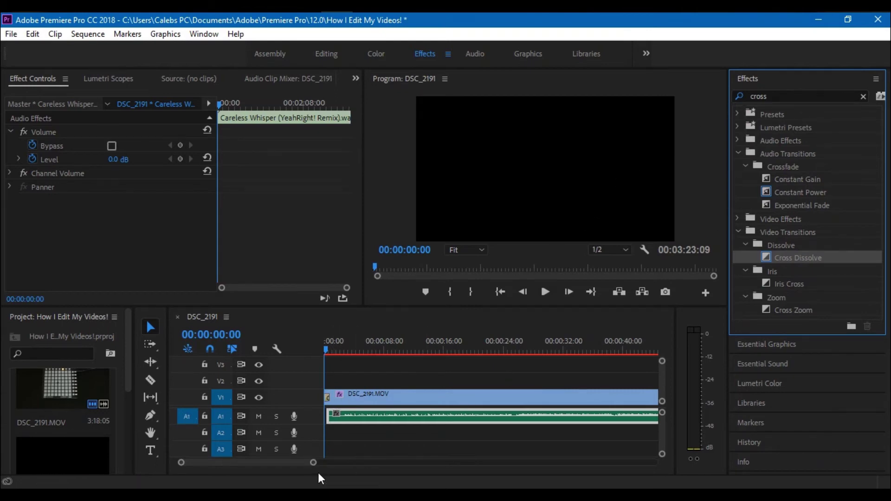
left_click_drag(314, 464, 499, 463)
left_click_drag(783, 255, 522, 393)
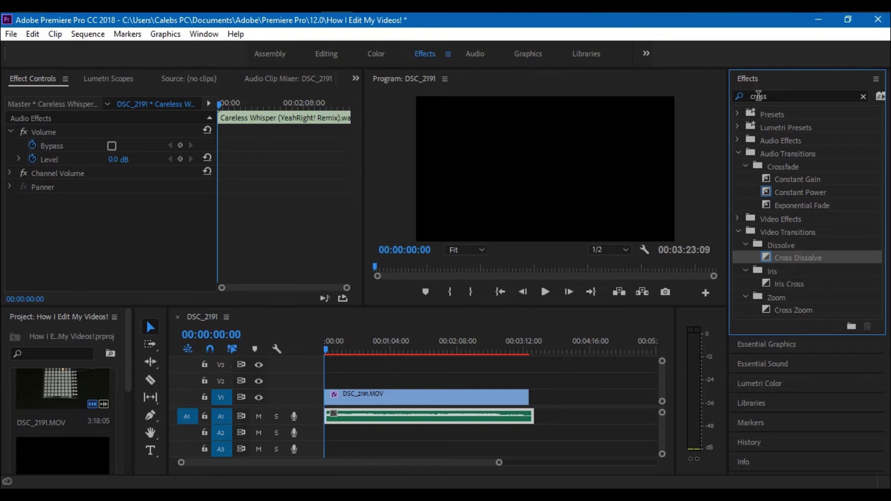
Search the effects for "blur" and apply the Fast Blur In and Fast Blur Out presets to the DSC_2191.MOV clip.
double_click(759, 95)
type("cr")
type("lur")
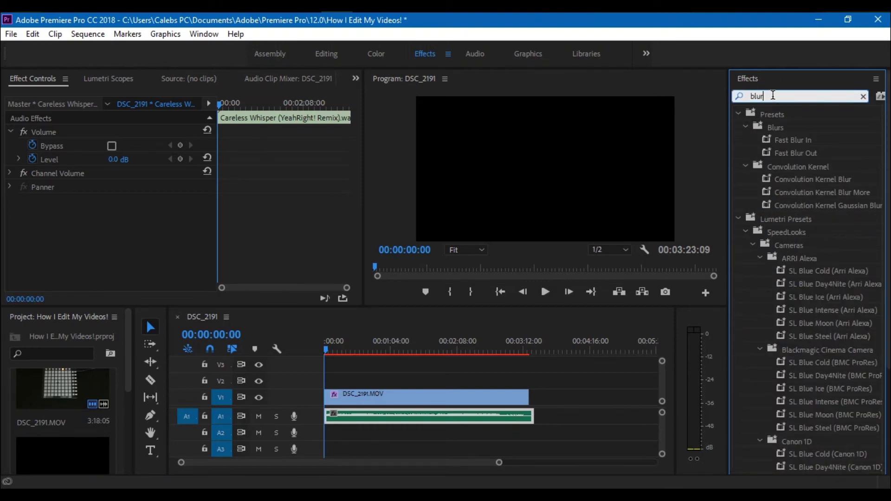
left_click_drag(788, 138, 664, 159)
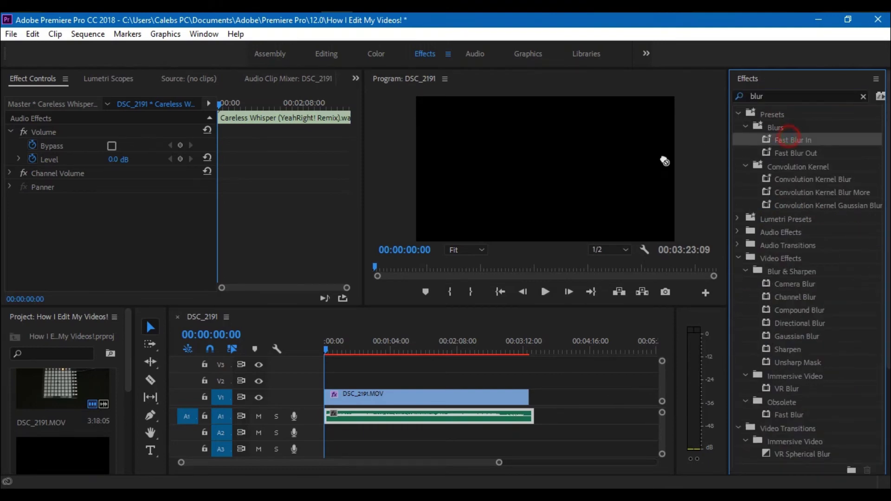
left_click_drag(410, 302, 367, 399)
left_click(367, 399)
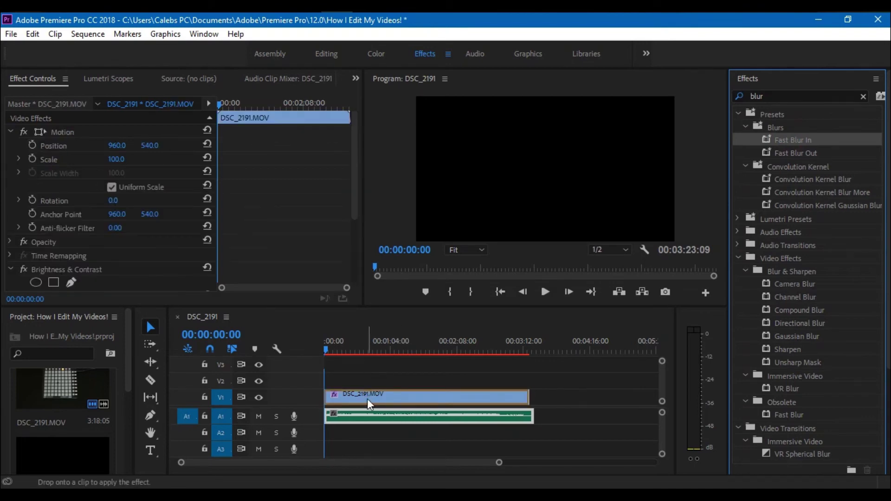
left_click_drag(793, 152, 418, 393)
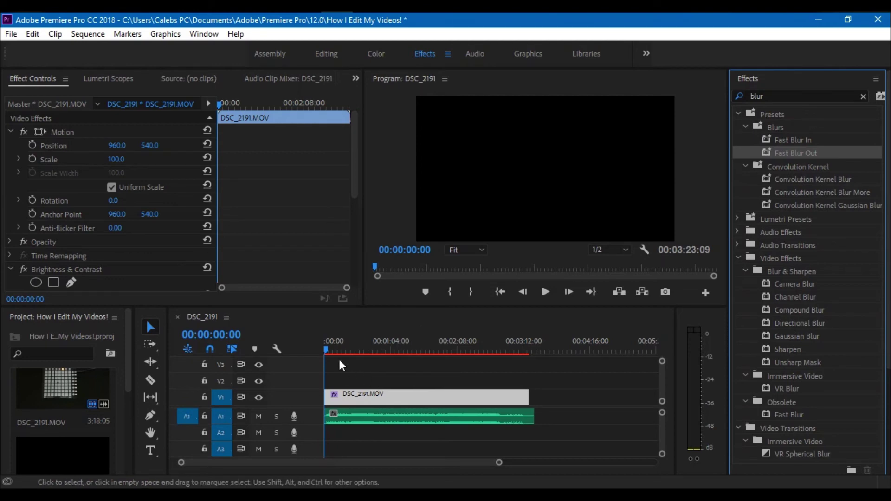
Play the sequence's opening and its last seconds from about 00:03:11 to check the dissolves and blurs.
left_click(546, 290)
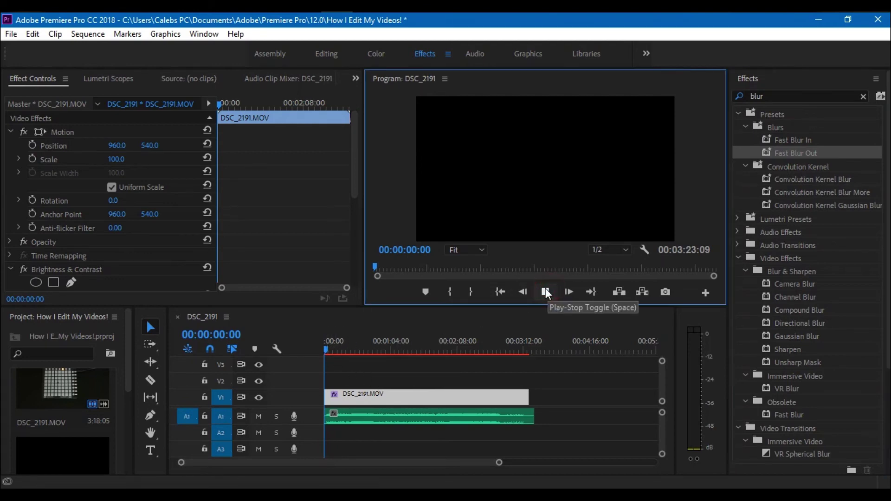
left_click(545, 290)
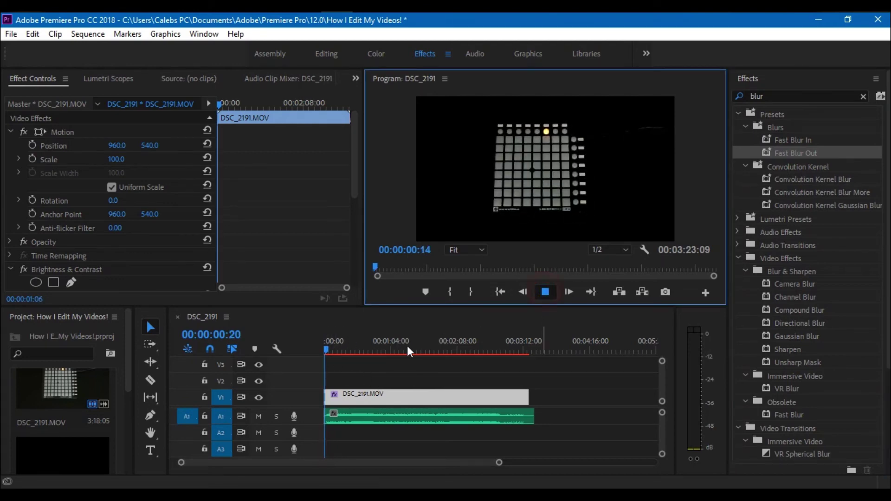
left_click_drag(328, 350, 521, 356)
left_click(542, 292)
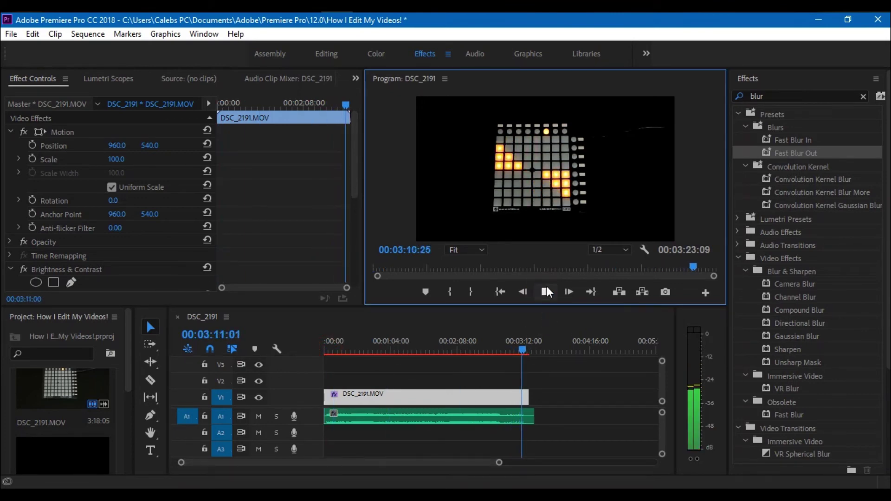
left_click(547, 286)
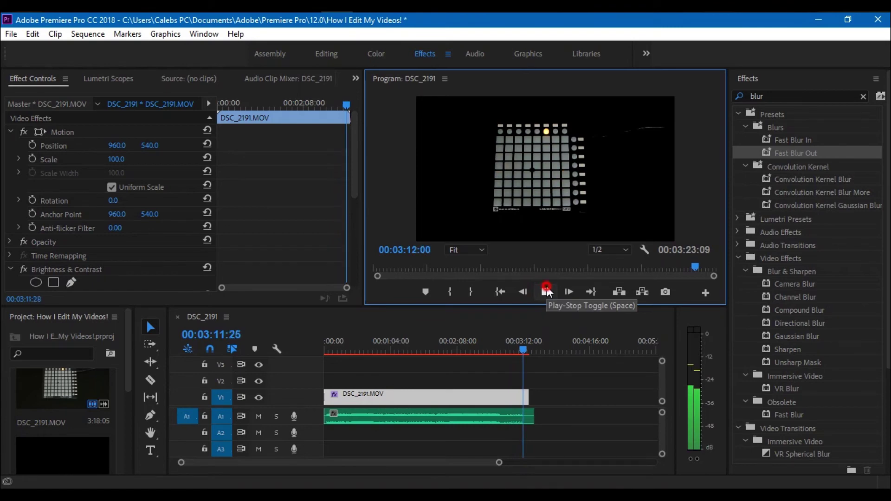
left_click_drag(522, 348, 529, 351)
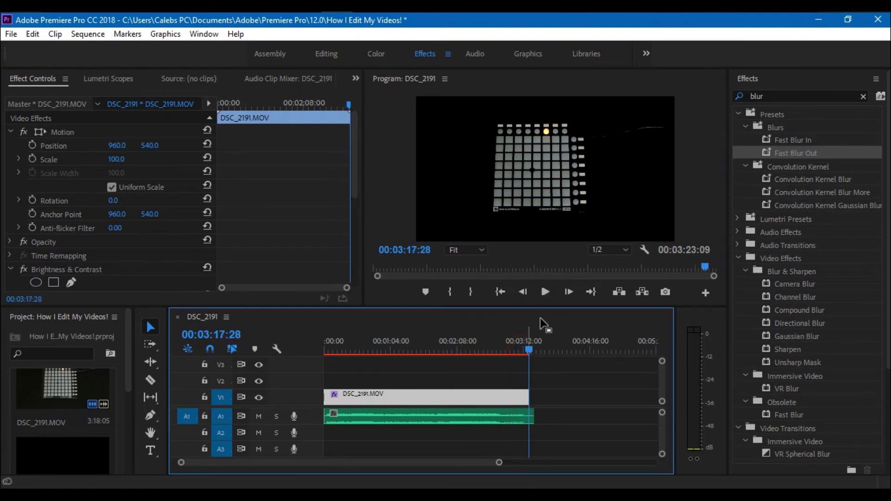
left_click(543, 292)
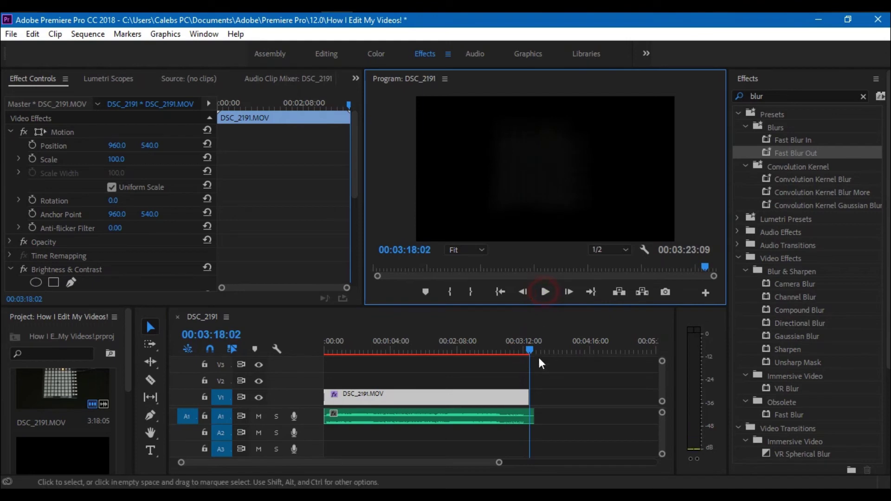
Replay the ending from 00:03:10:12 to check the picture against the song, and return the playhead to the sequence start.
left_click_drag(530, 348, 520, 352)
left_click_drag(500, 462, 454, 470)
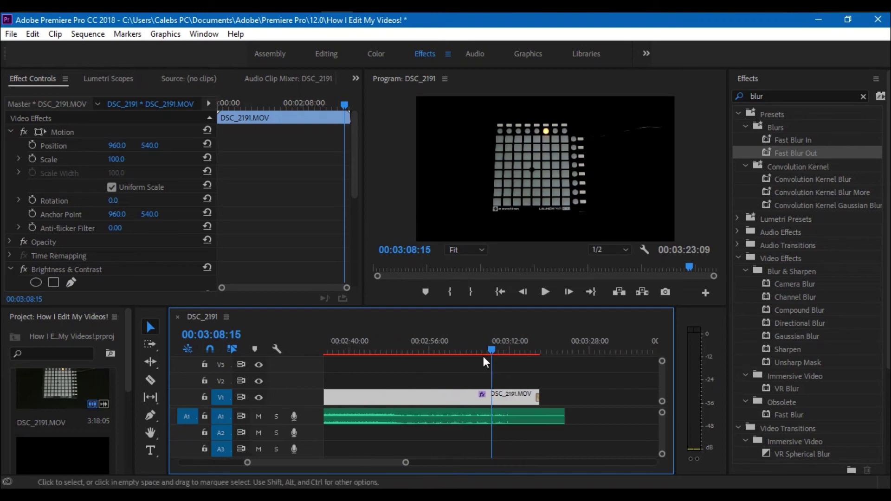
left_click_drag(492, 348, 501, 349)
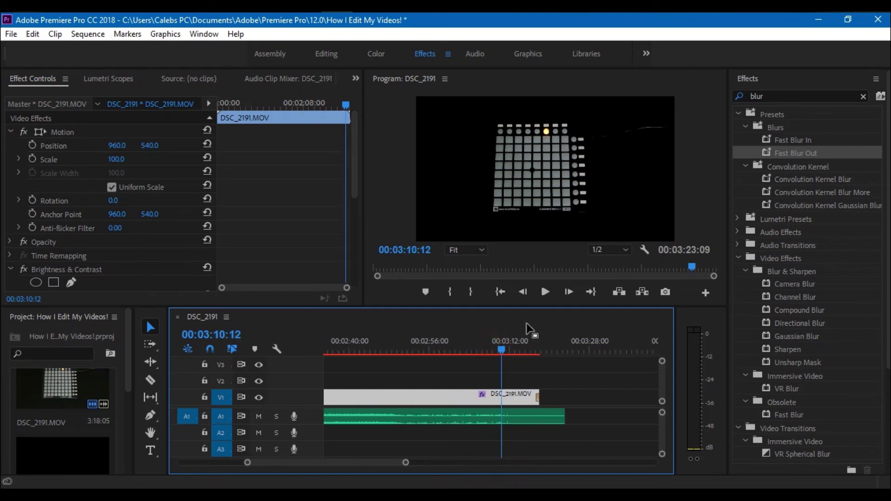
left_click(546, 293)
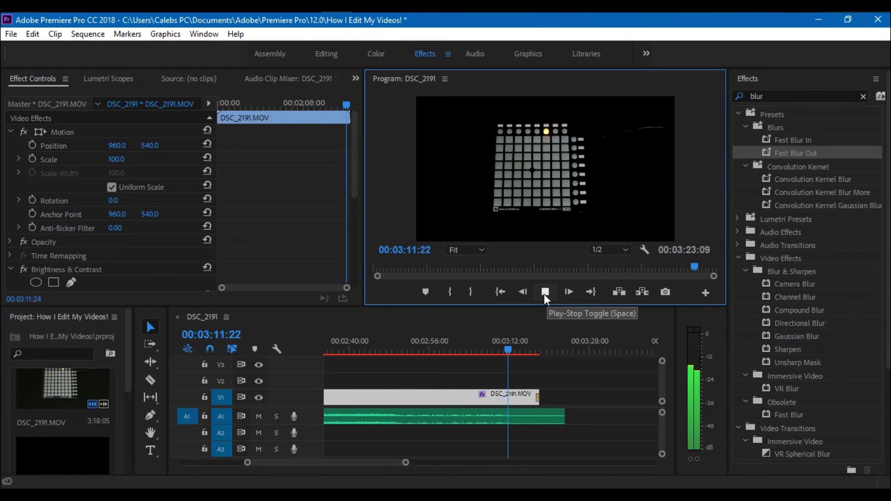
left_click(513, 349)
left_click_drag(513, 351, 297, 407)
left_click_drag(408, 462, 611, 455)
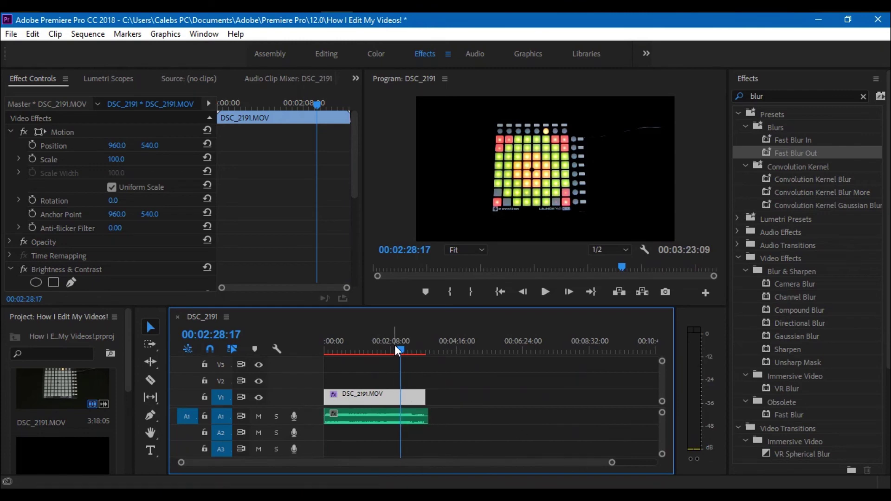
left_click_drag(399, 348, 297, 371)
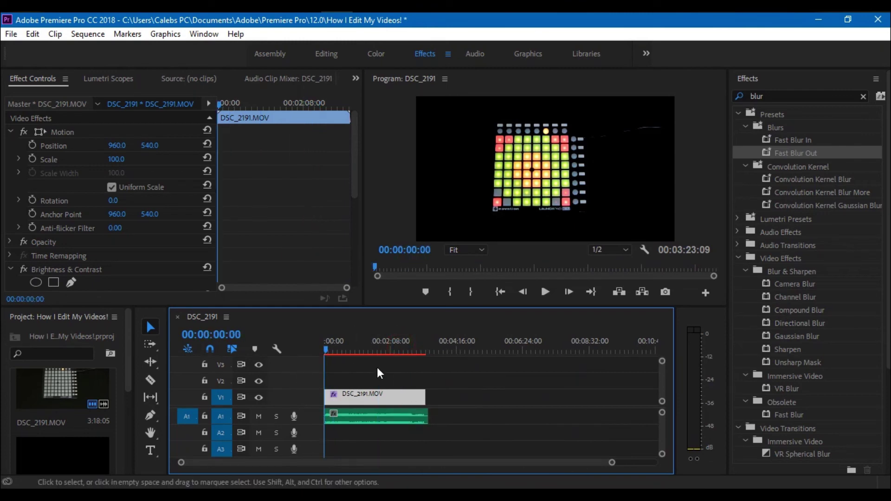
Deselect all clips in the timeline and save the project.
left_click_drag(451, 370, 436, 388)
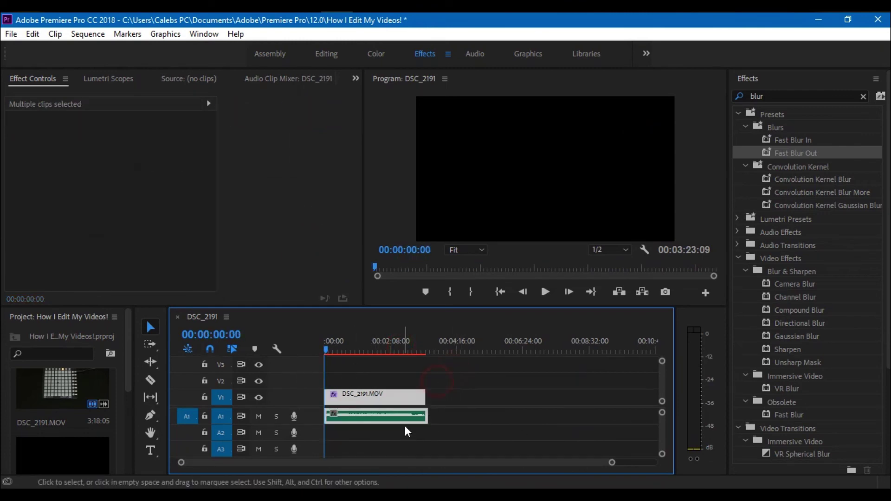
left_click(436, 388)
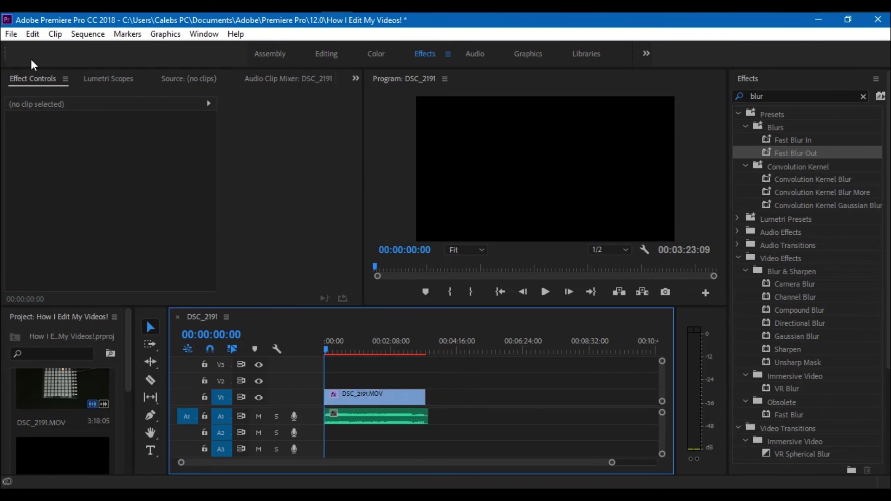
left_click(15, 34)
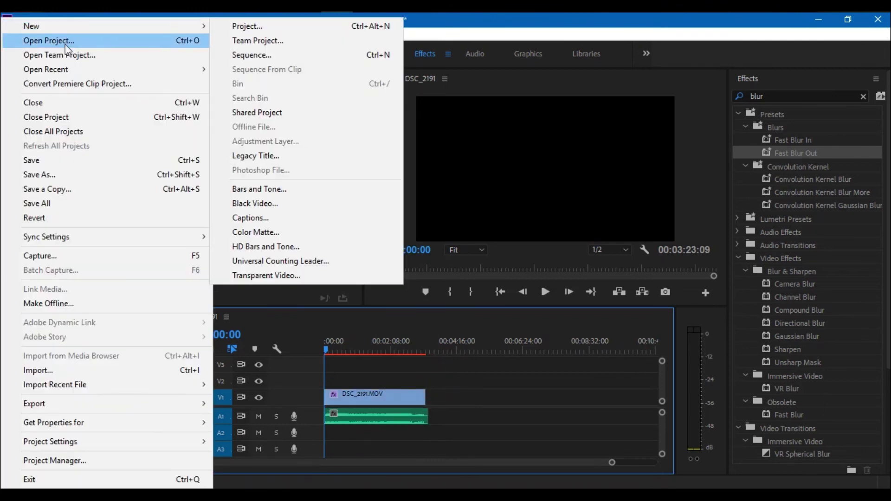
left_click(53, 160)
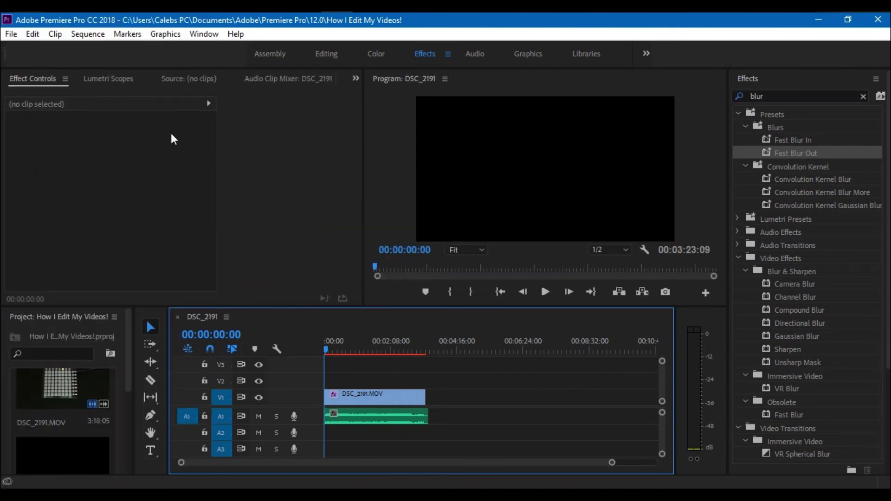
Open the media export settings for the sequence and choose the H.264 format with the YouTube 1080p HD preset.
left_click(13, 35)
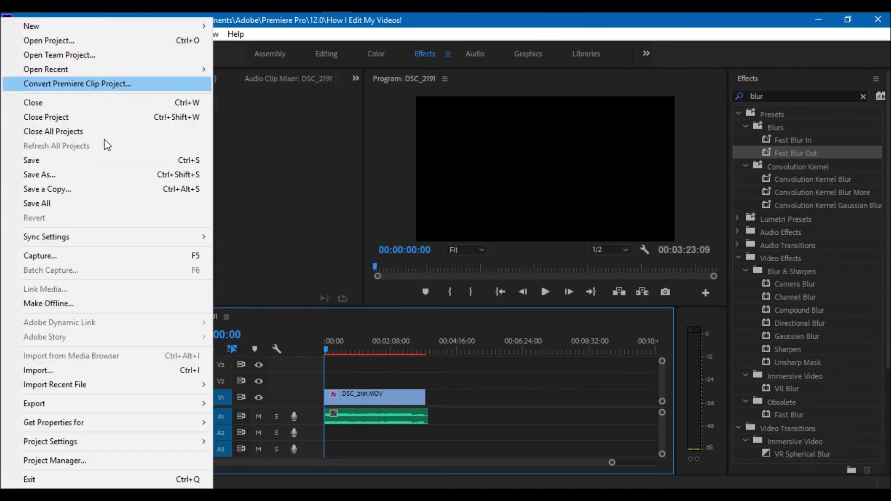
mouse_move(111, 405)
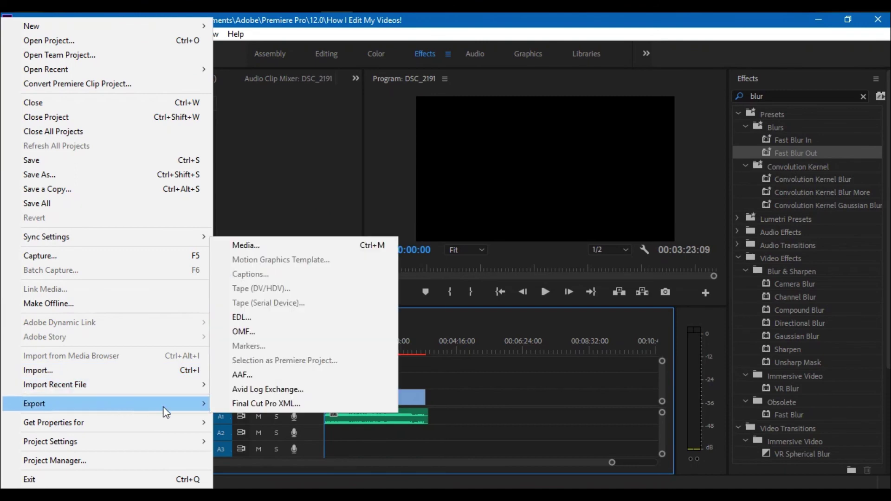
left_click(246, 255)
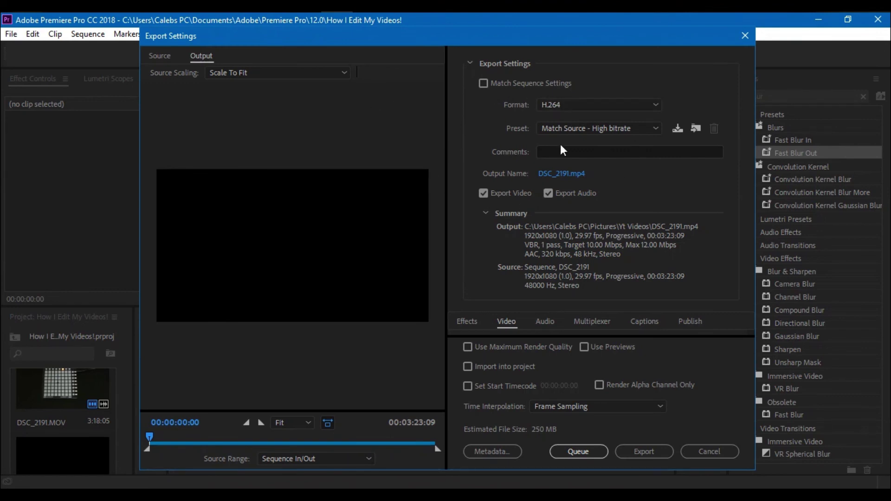
left_click(562, 107)
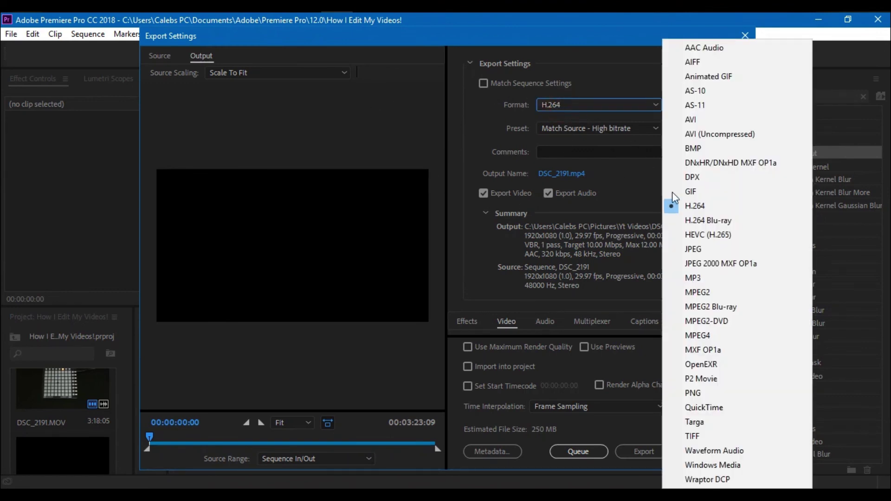
left_click(703, 206)
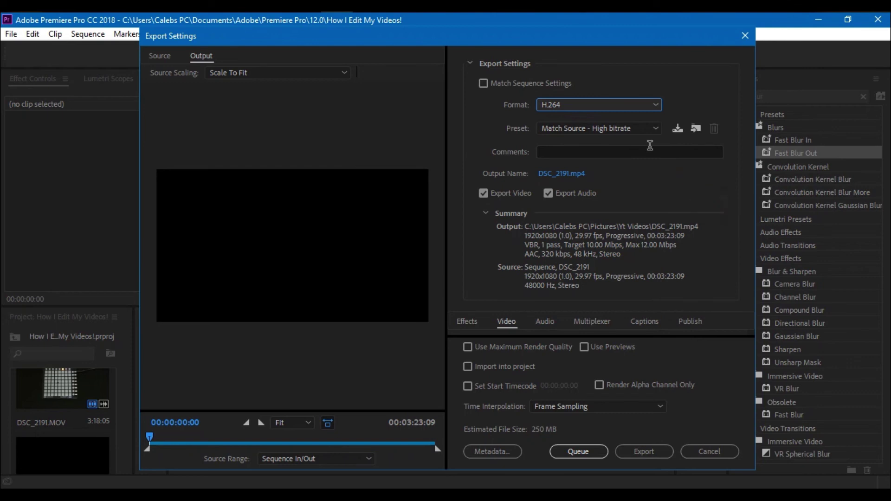
left_click(622, 124)
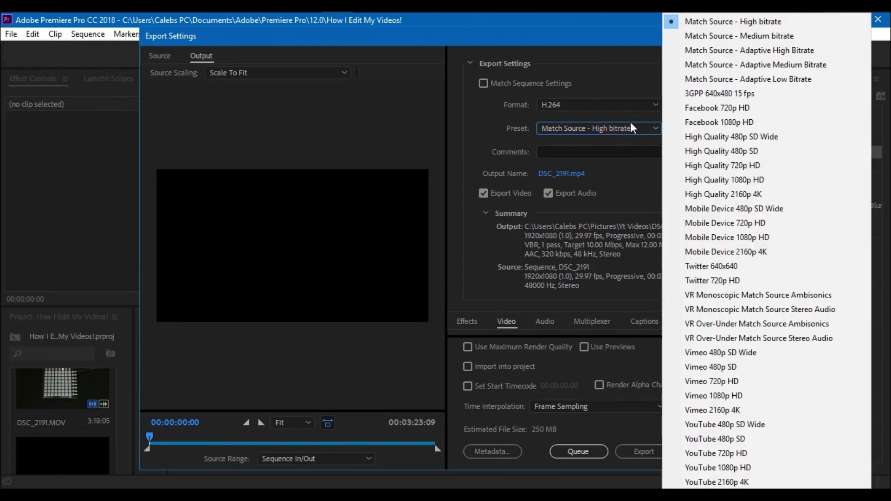
left_click(716, 467)
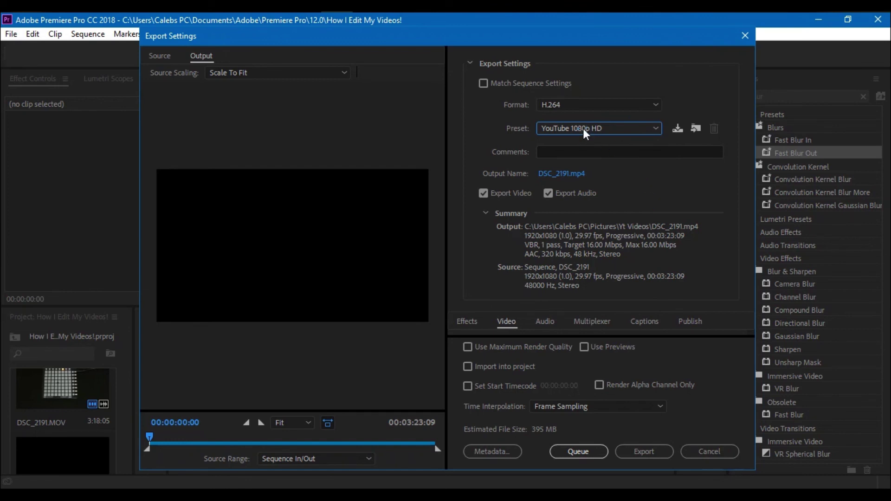
Try to set the export's output file name to #?? in the Yt Videos folder under Pictures.
left_click(562, 175)
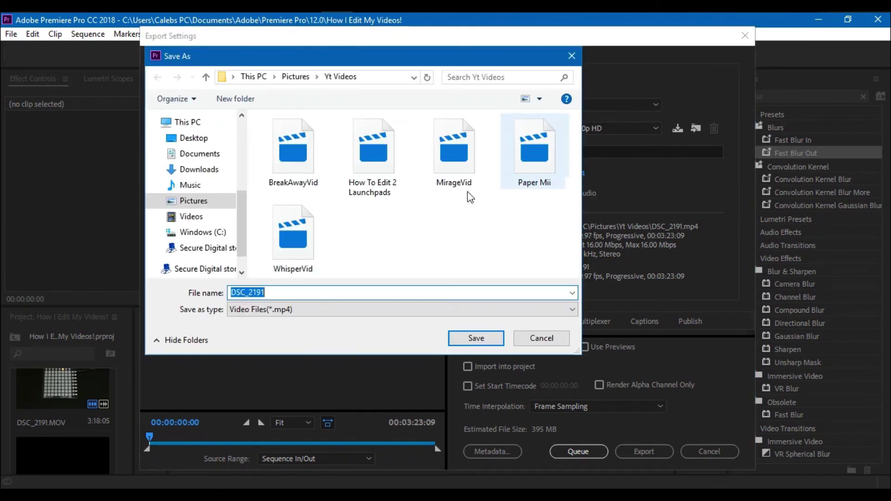
type("#??")
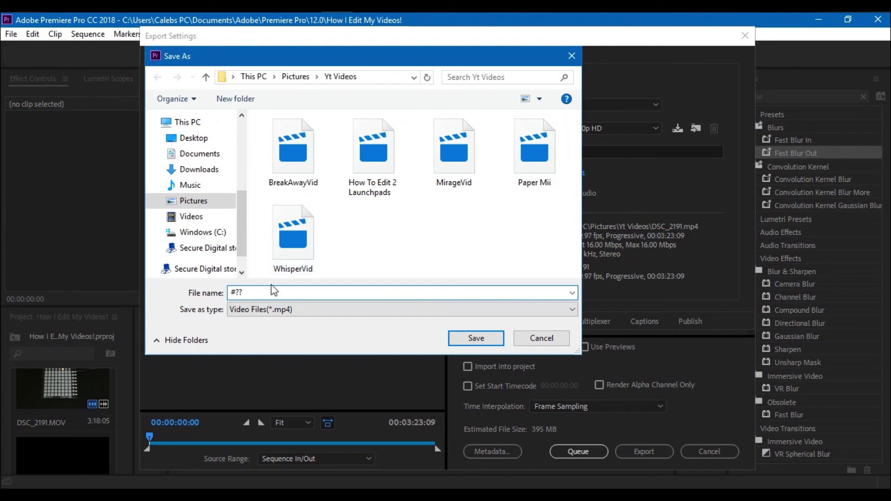
left_click(470, 342)
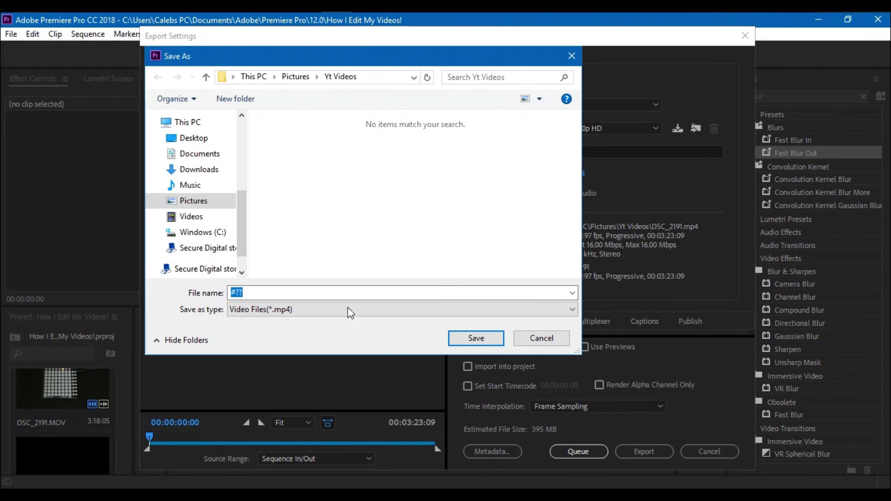
left_click(192, 202)
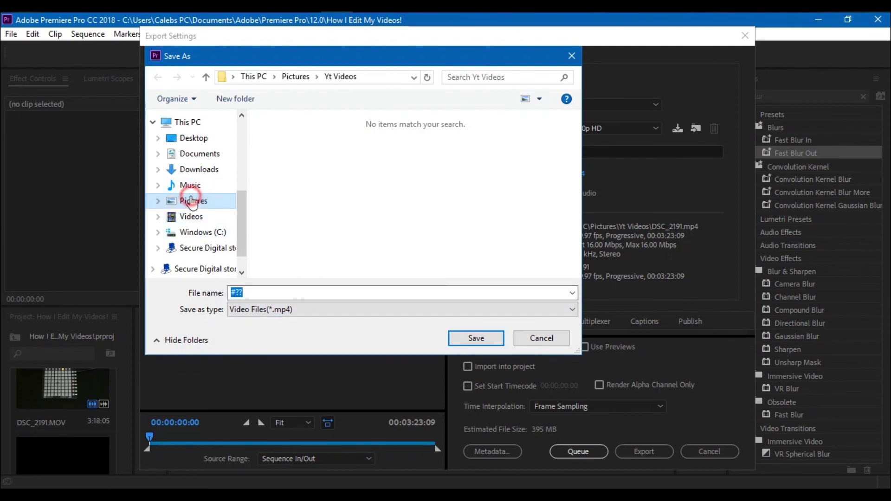
double_click(511, 139)
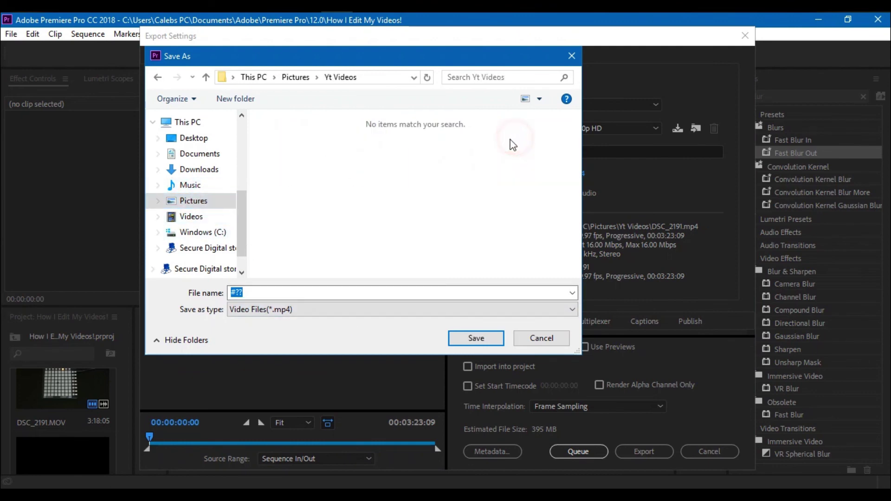
left_click(431, 222)
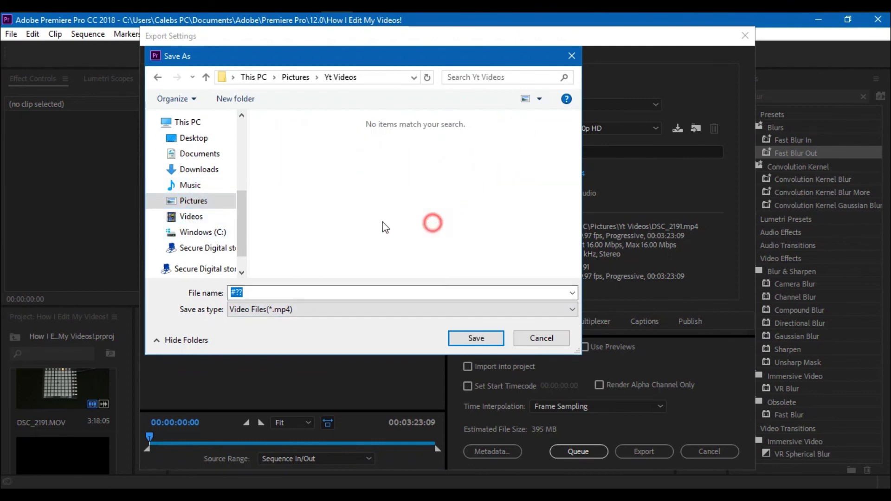
left_click(476, 338)
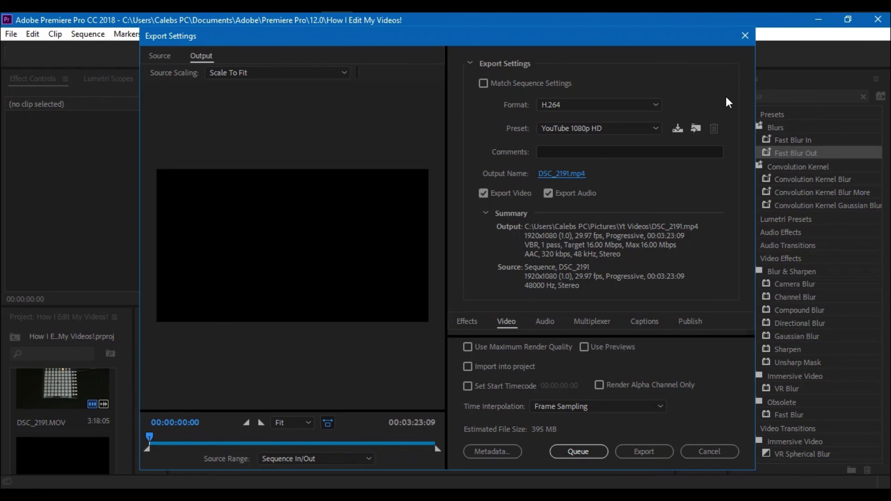
Close the export settings without exporting and dismiss the remaining windows, including the Songs folder, to return to the desktop.
left_click(745, 30)
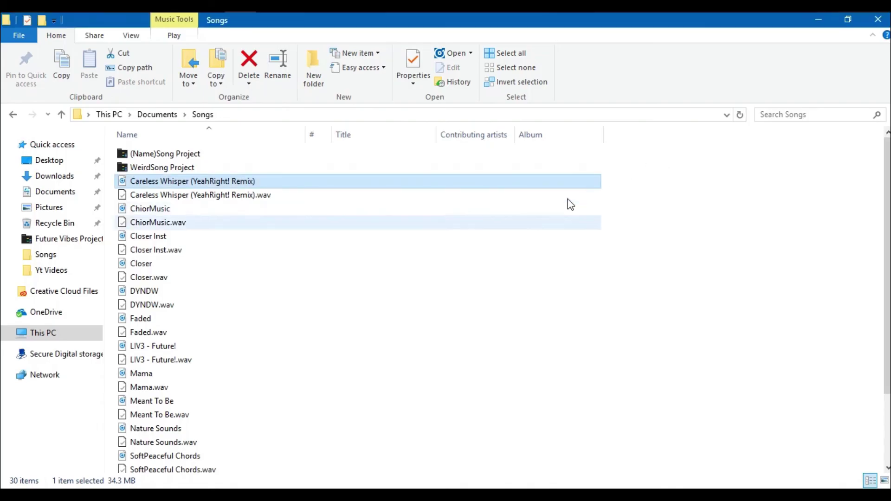
left_click(865, 23)
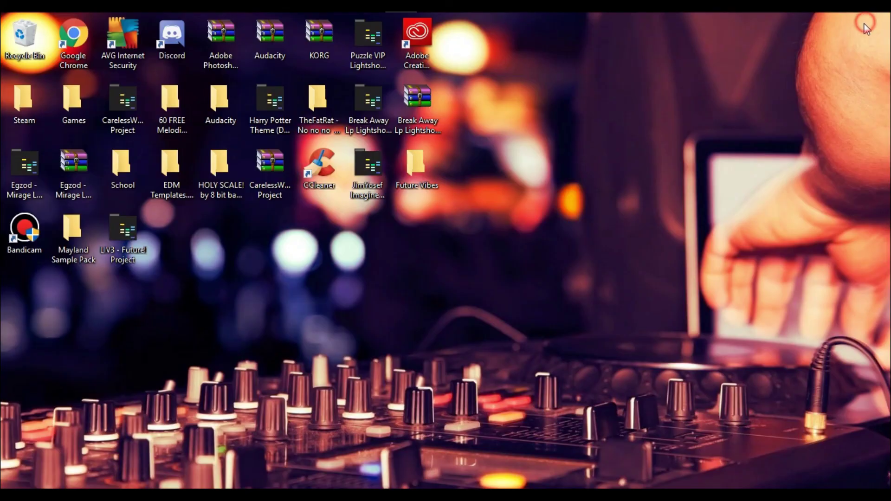
left_click_drag(348, 331, 627, 195)
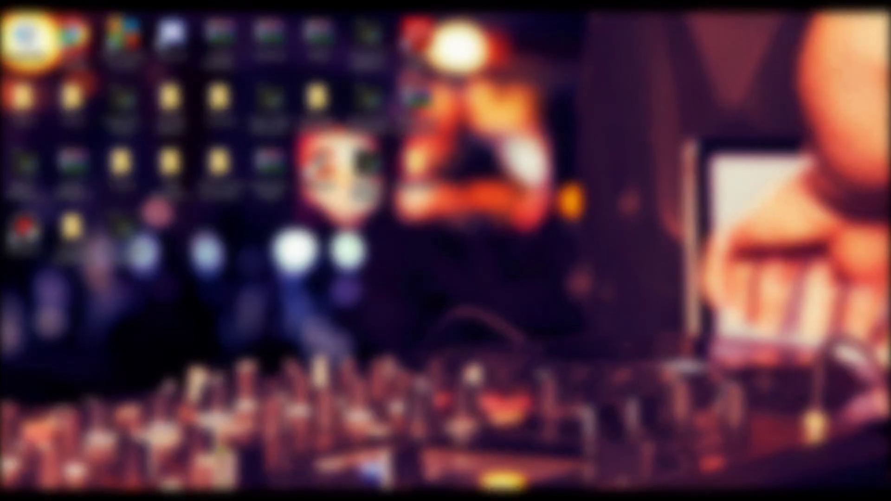